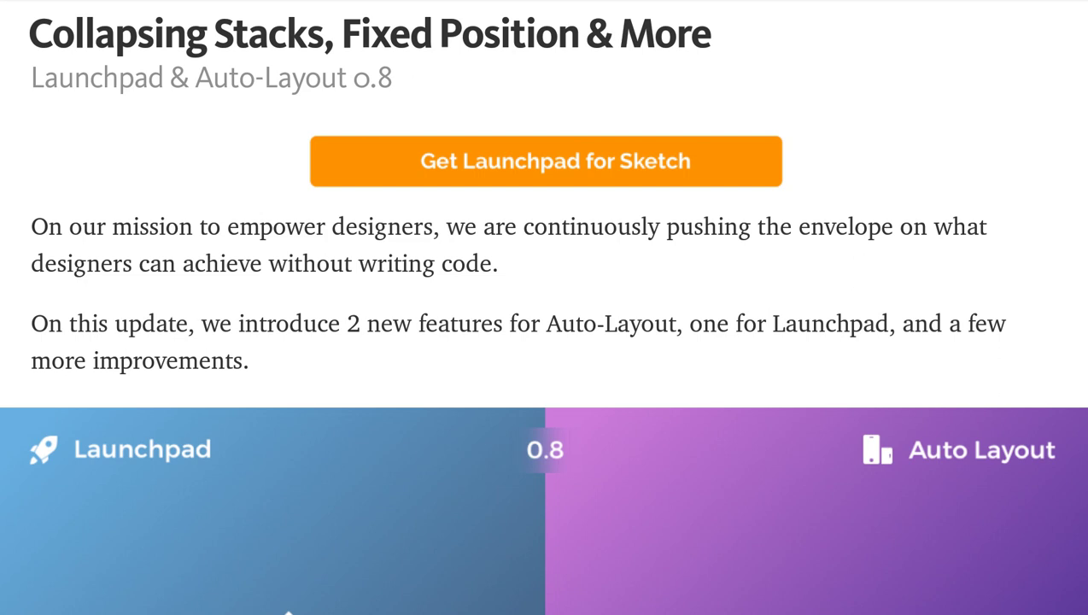
Step: Scroll past the release-notes banner into the Fixed Position section and its GIF demo
scroll(544, 308, "down", 1)
scroll(544, 307, "down", 1)
scroll(544, 307, "down", 2)
scroll(544, 307, "down", 1)
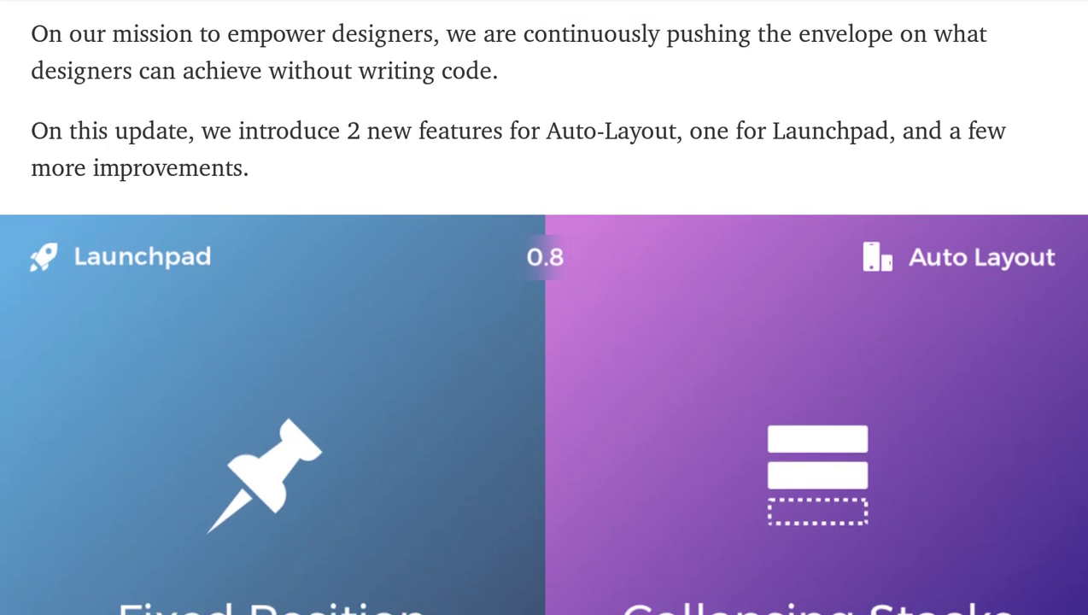
scroll(544, 308, "down", 1)
scroll(544, 308, "down", 3)
scroll(545, 307, "down", 2)
scroll(544, 308, "down", 1)
scroll(544, 308, "down", 3)
scroll(545, 308, "down", 1)
scroll(544, 307, "down", 2)
scroll(545, 307, "down", 2)
scroll(544, 308, "down", 1)
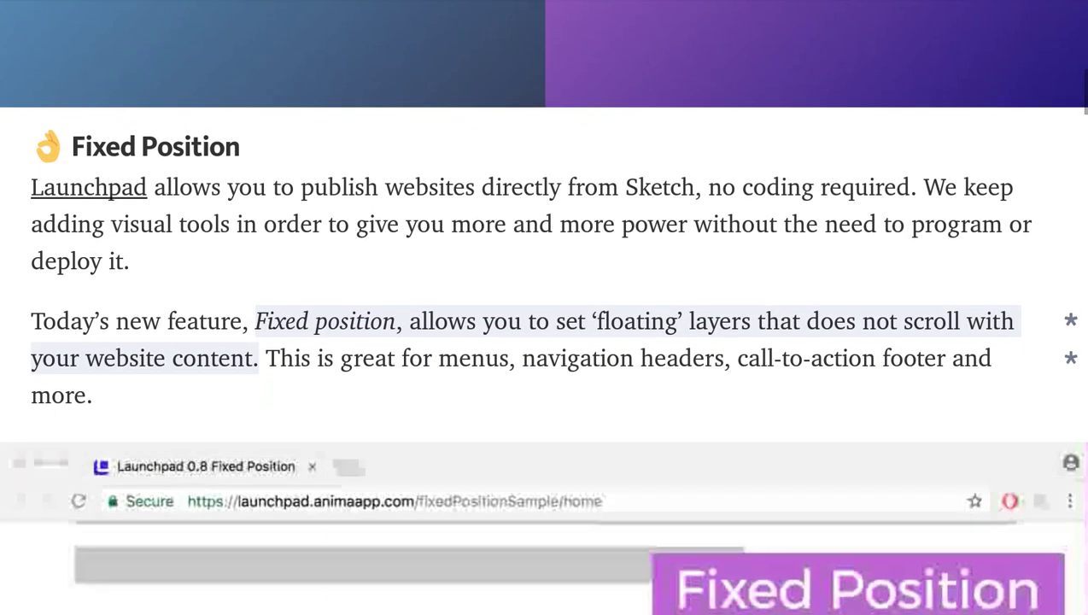
scroll(544, 308, "down", 1)
scroll(545, 307, "down", 1)
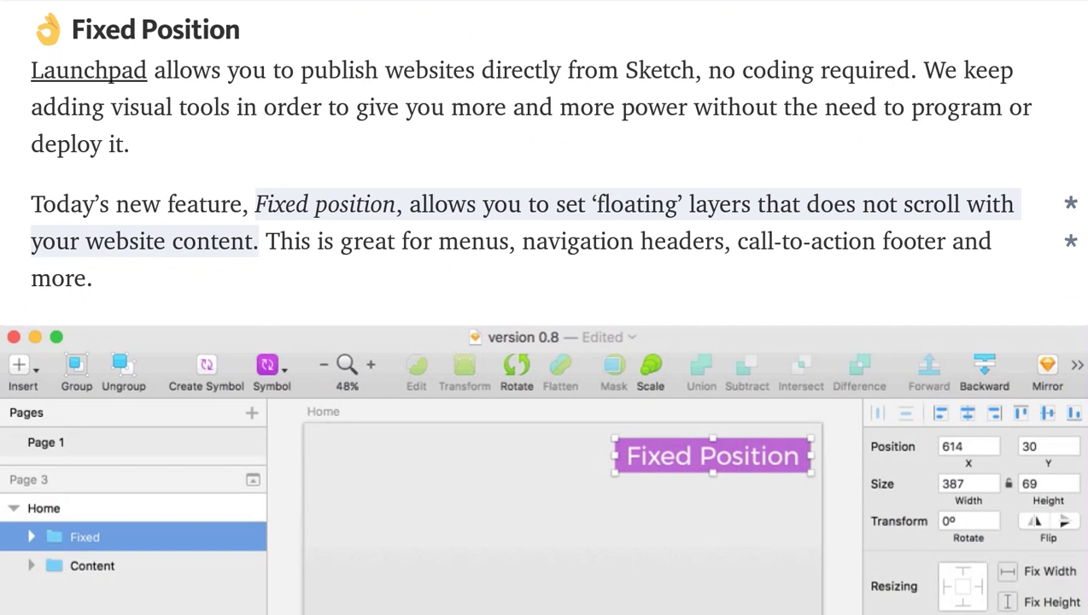
Step: Continue past the demo to the four-step How to list and 'Set Fixed Position' screenshot
scroll(544, 308, "down", 3)
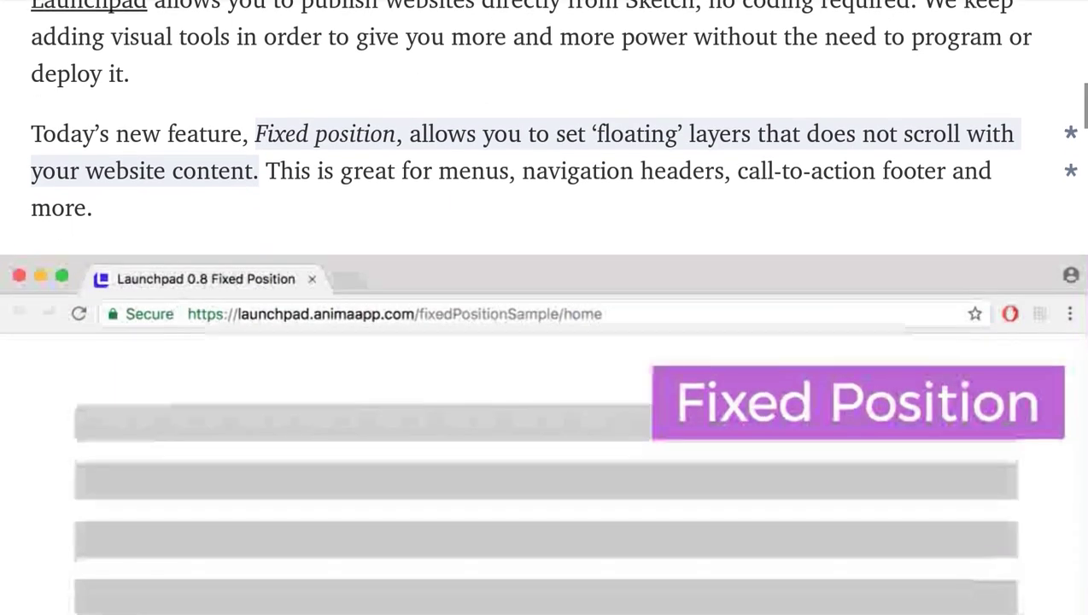
scroll(544, 308, "down", 2)
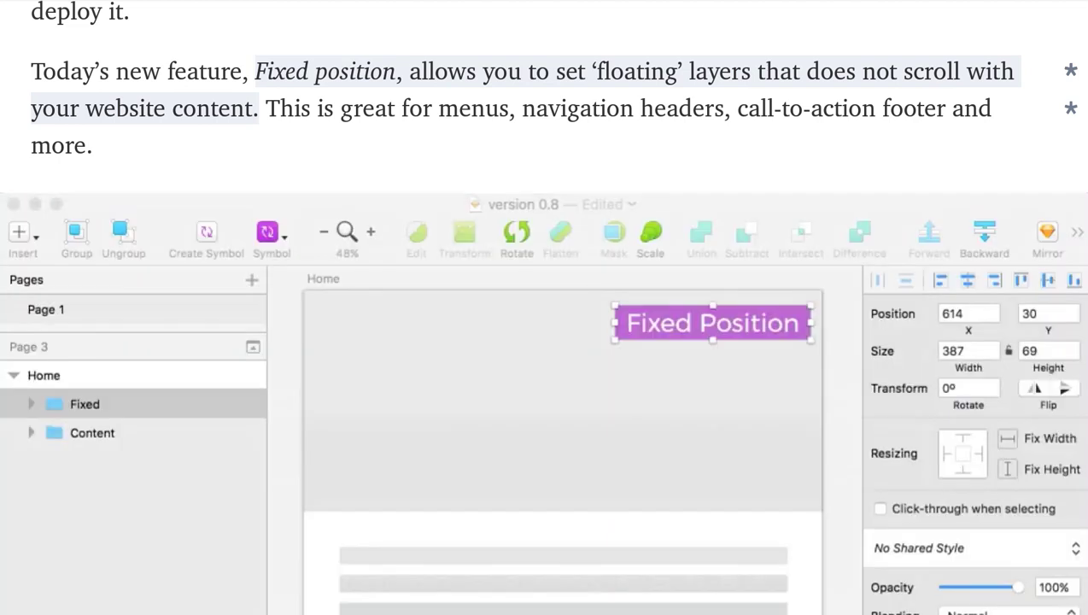
scroll(544, 342, "down", 2)
scroll(545, 342, "down", 2)
scroll(544, 342, "down", 1)
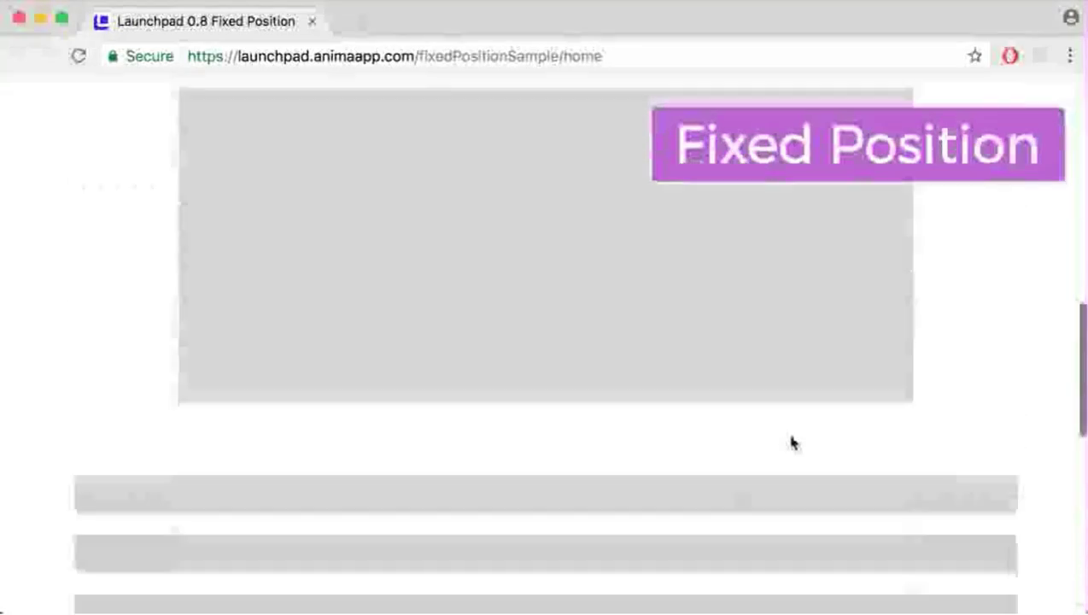
scroll(544, 342, "down", 4)
scroll(545, 342, "down", 1)
scroll(544, 341, "down", 2)
scroll(544, 341, "down", 1)
scroll(544, 342, "down", 1)
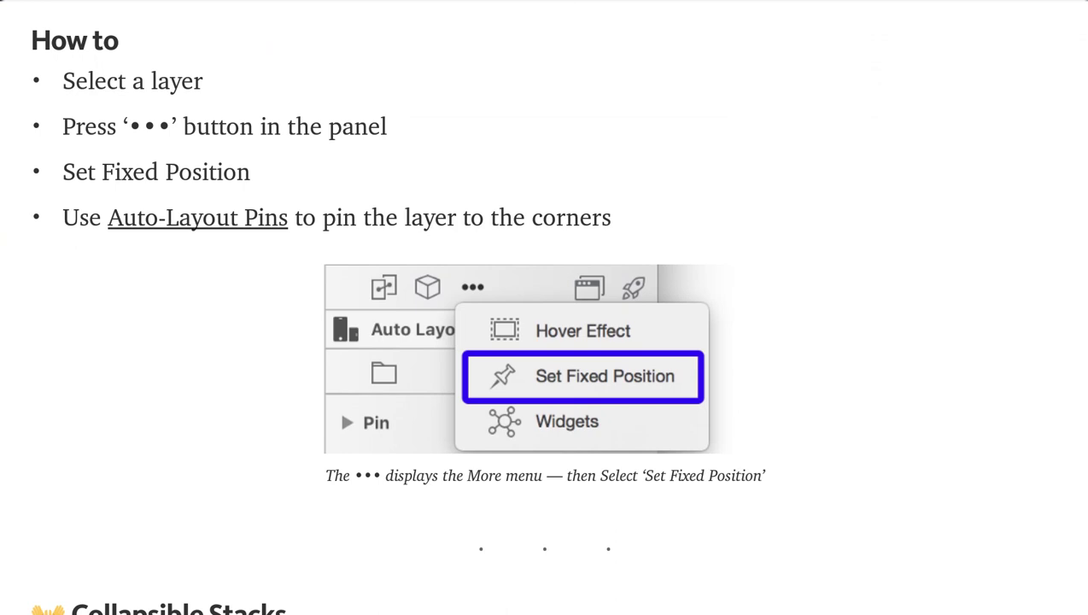
Step: Scroll past the More menu figure to the Collapsing Stacks demo and hidden-layers explanation
scroll(544, 342, "down", 5)
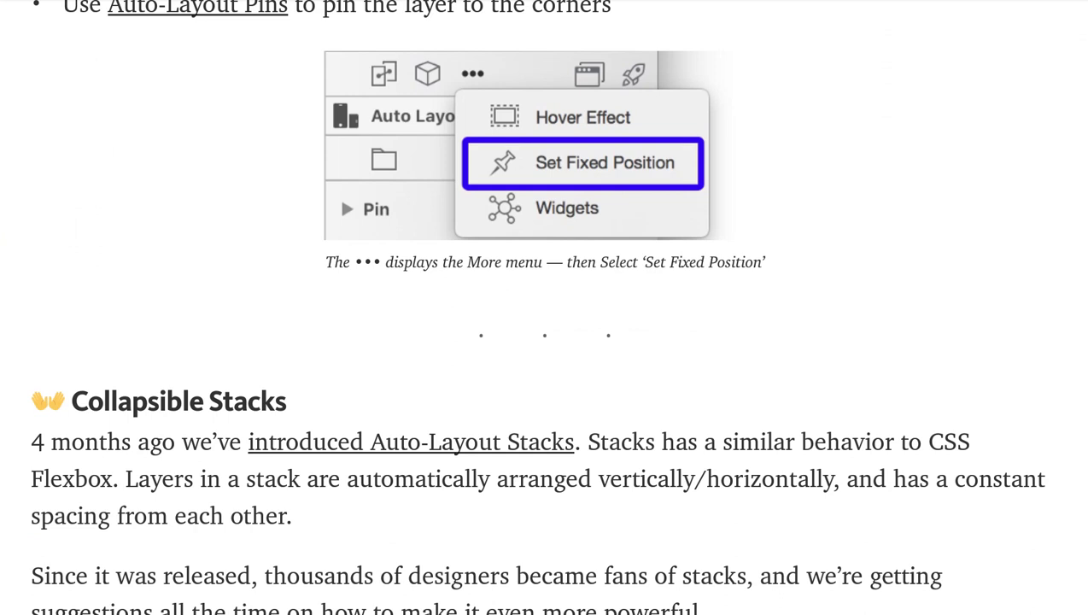
scroll(544, 342, "down", 3)
scroll(544, 342, "down", 2)
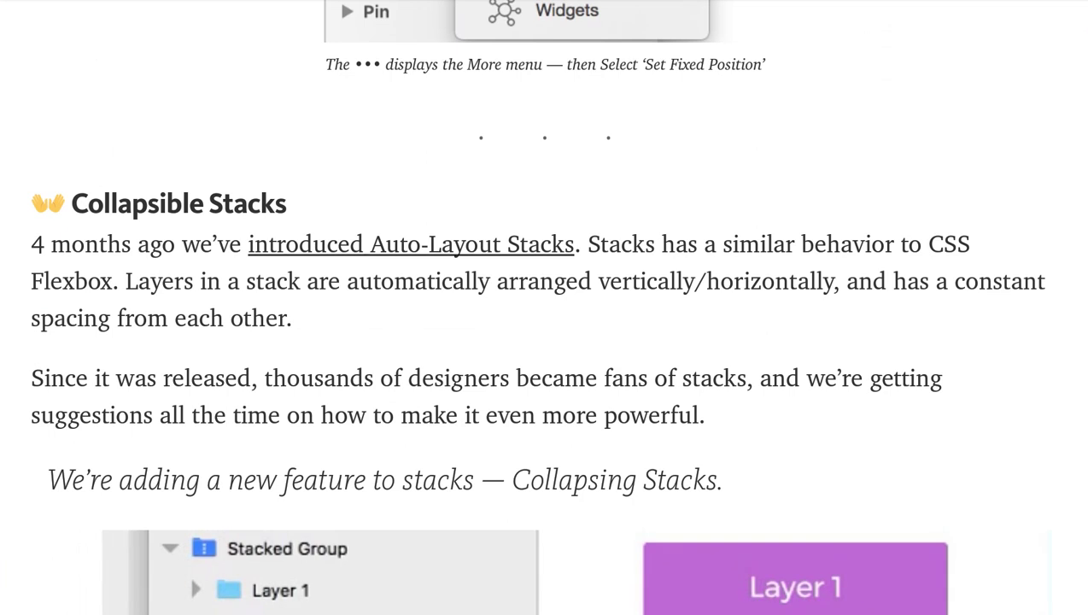
scroll(545, 308, "down", 3)
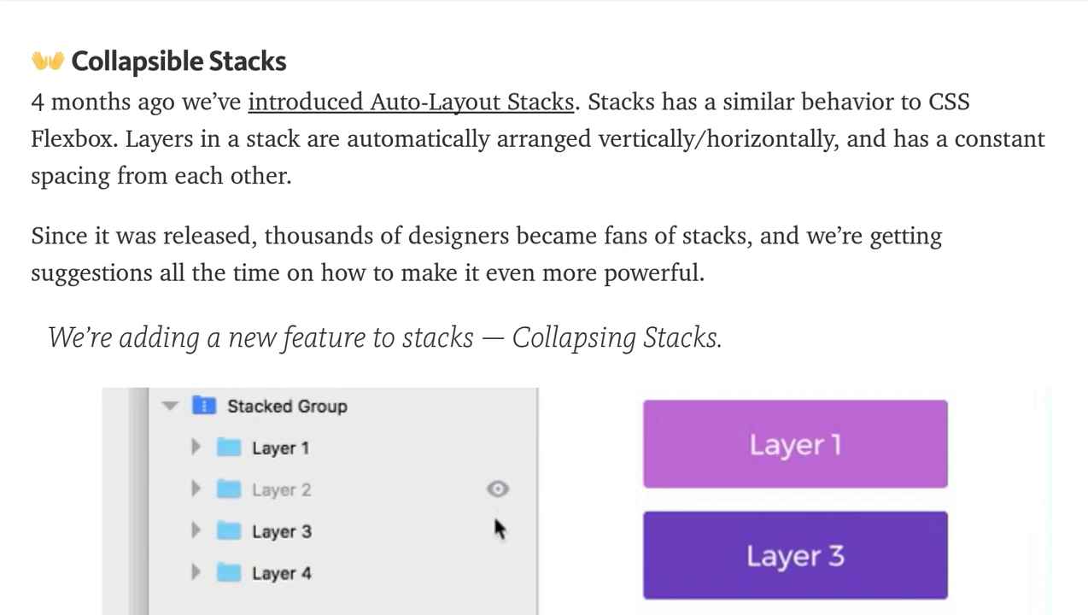
scroll(546, 342, "down", 2)
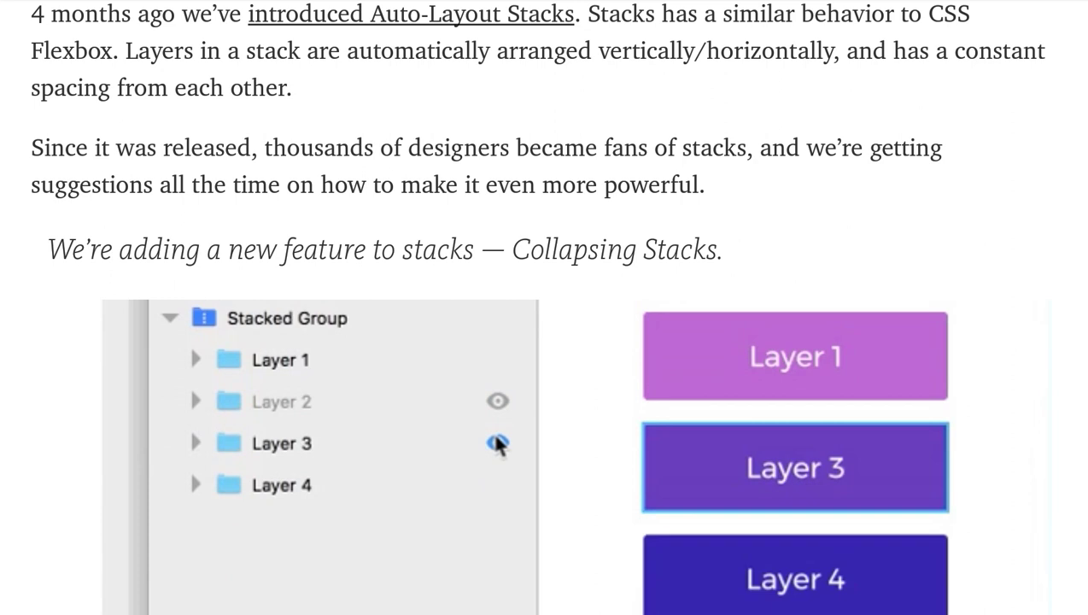
scroll(517, 350, "down", 2)
scroll(517, 350, "down", 2)
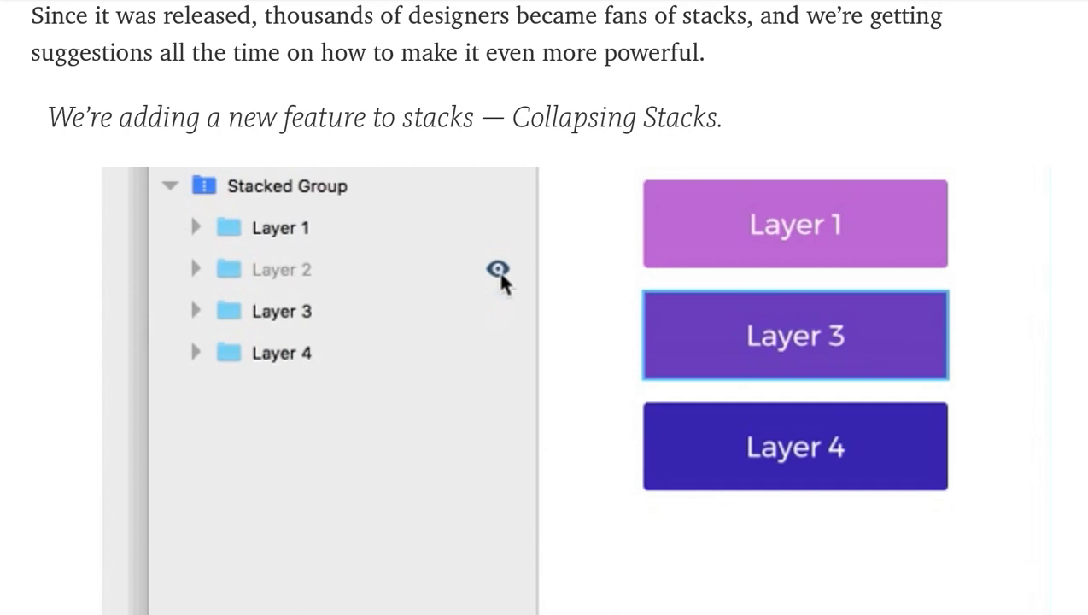
scroll(544, 307, "down", 2)
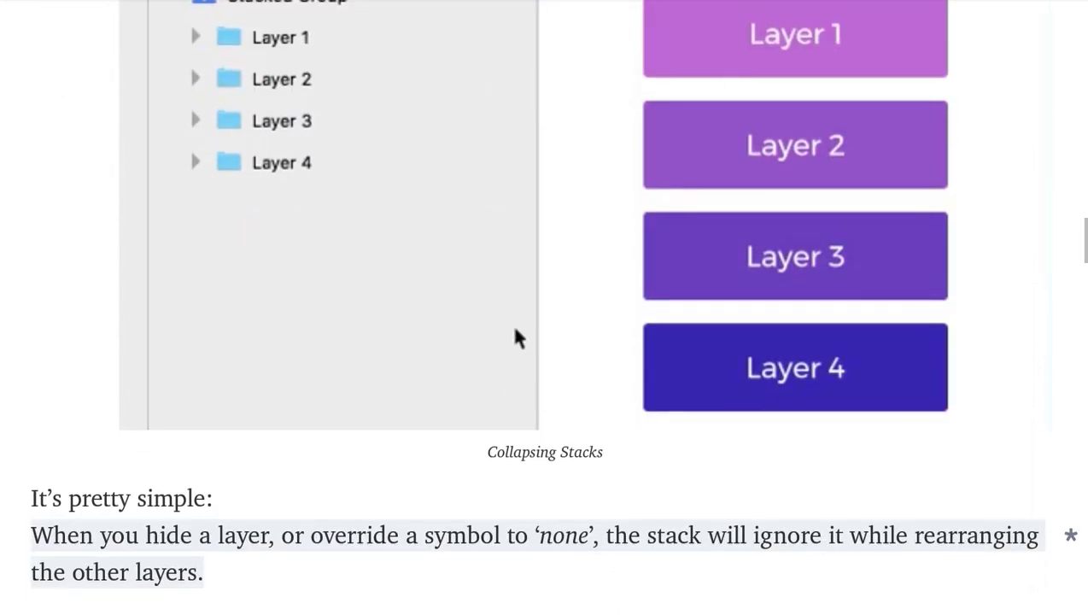
Step: Scroll to the 'Collapsing is Optional' heading, its stack-settings screenshot and caption
scroll(544, 307, "down", 4)
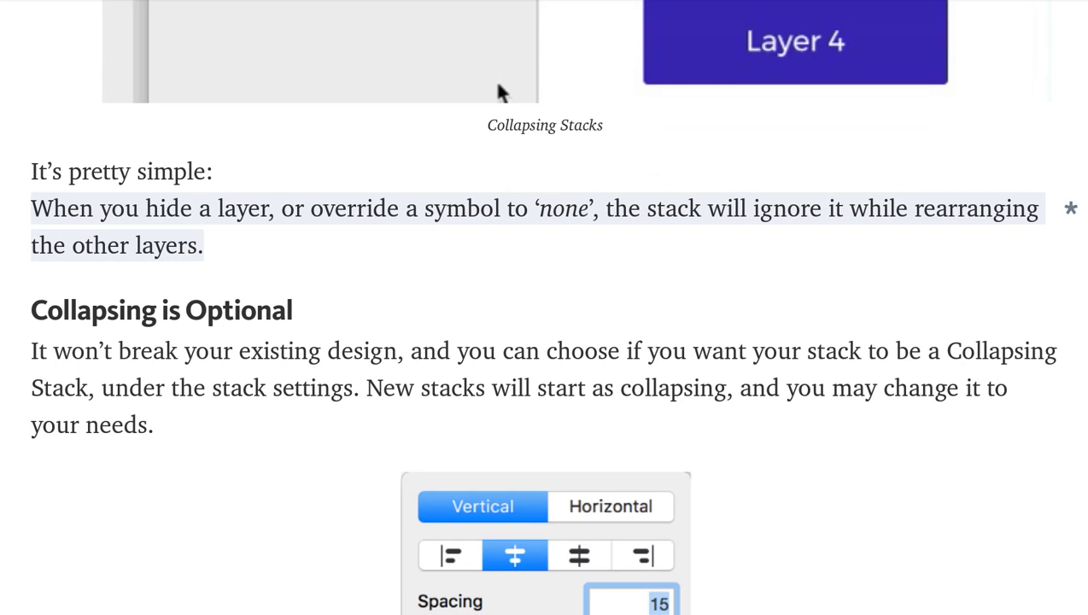
scroll(495, 53, "down", 1)
scroll(495, 53, "down", 3)
scroll(544, 308, "down", 1)
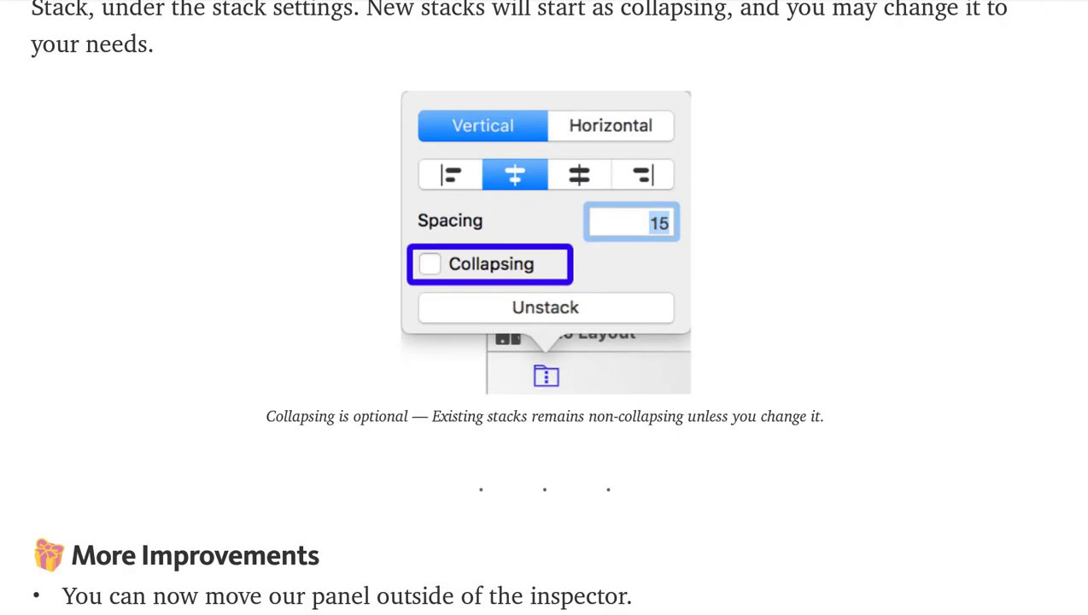
scroll(544, 308, "up", 2)
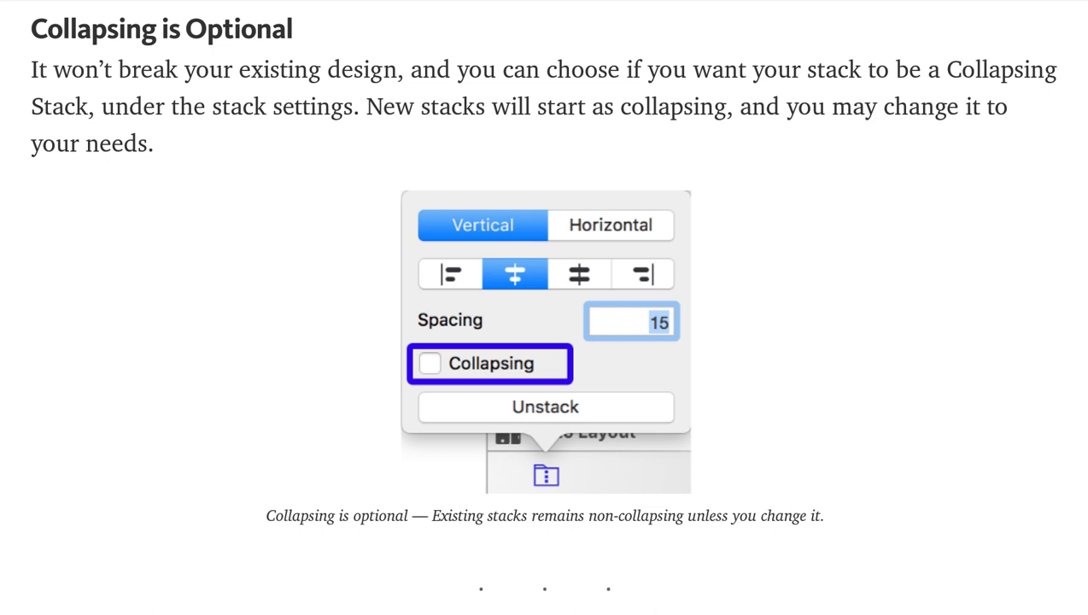
Step: Scroll to More Improvements: the movable-panel demo, custom meta tags and font-family fallbacks
scroll(544, 307, "down", 2)
scroll(545, 308, "down", 3)
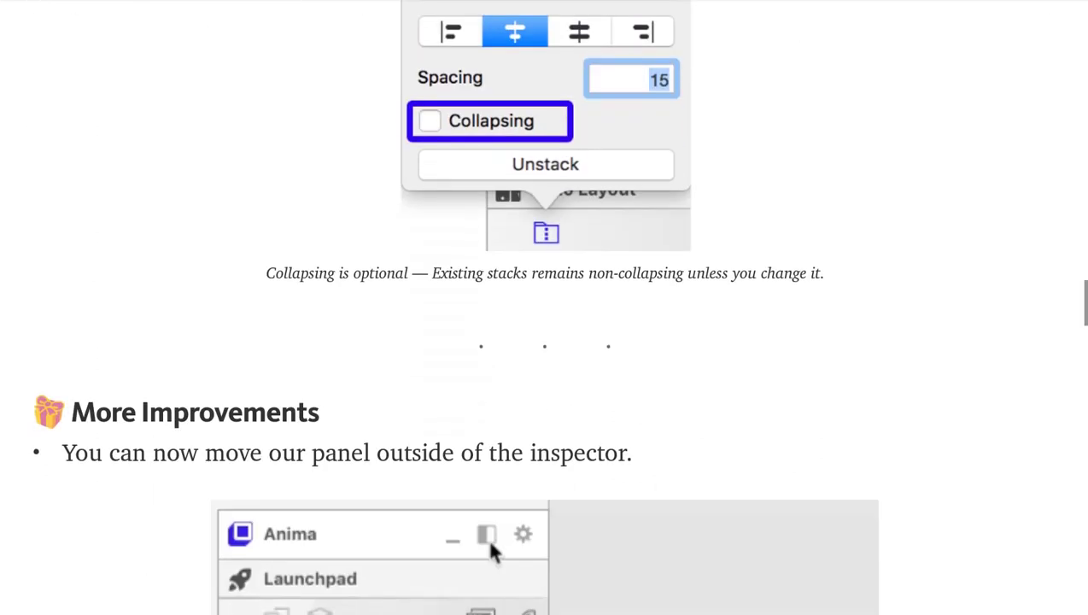
scroll(544, 307, "down", 2)
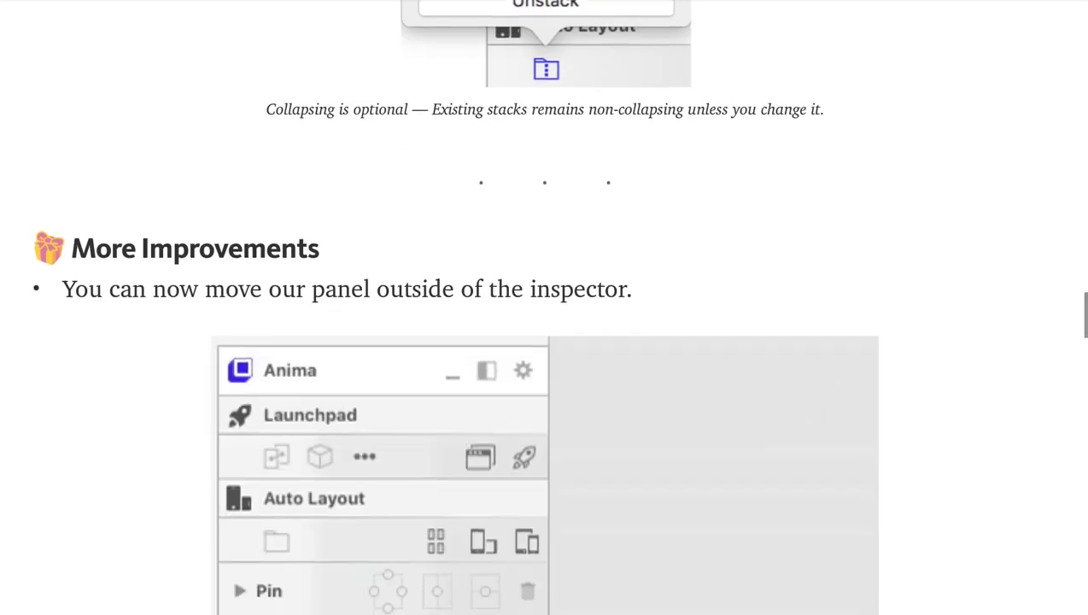
scroll(544, 308, "down", 5)
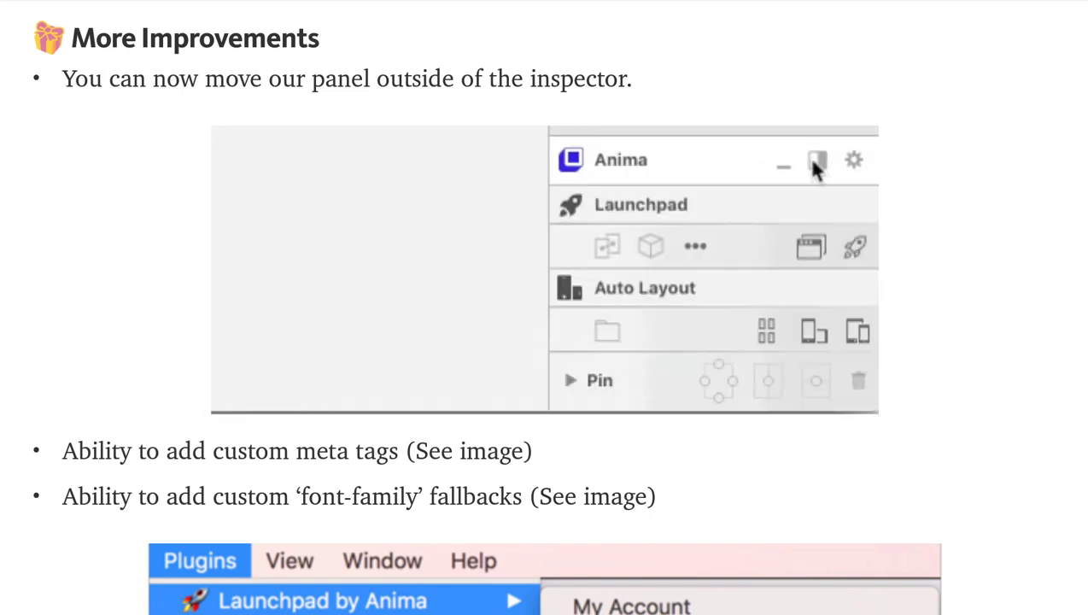
scroll(547, 342, "down", 1)
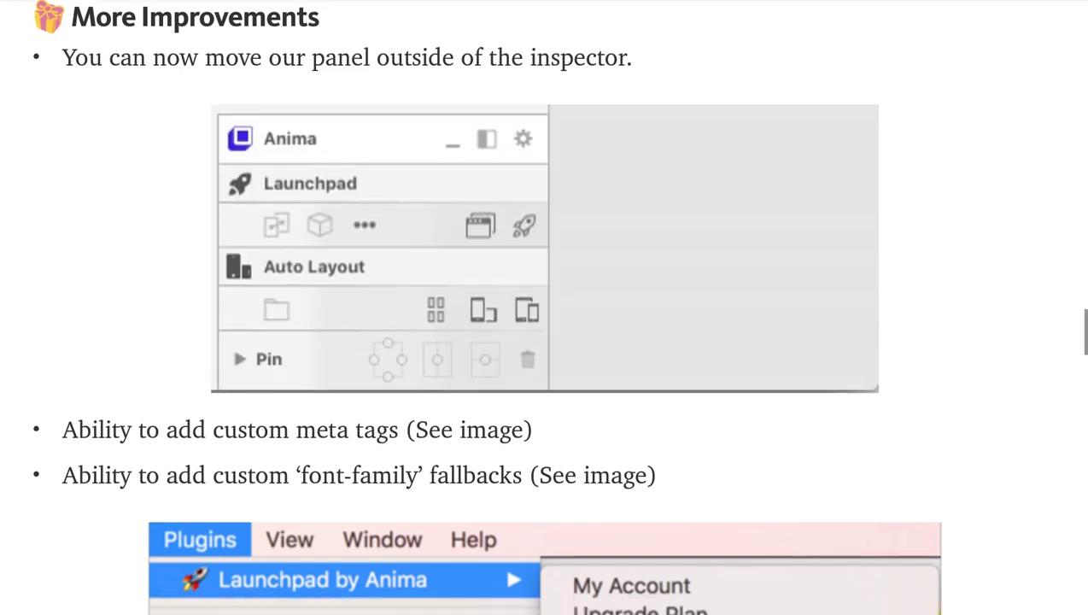
Step: Scroll through the remaining improvements down to the 'Subscribe to our Newsletter' link
scroll(547, 341, "down", 1)
scroll(547, 342, "down", 1)
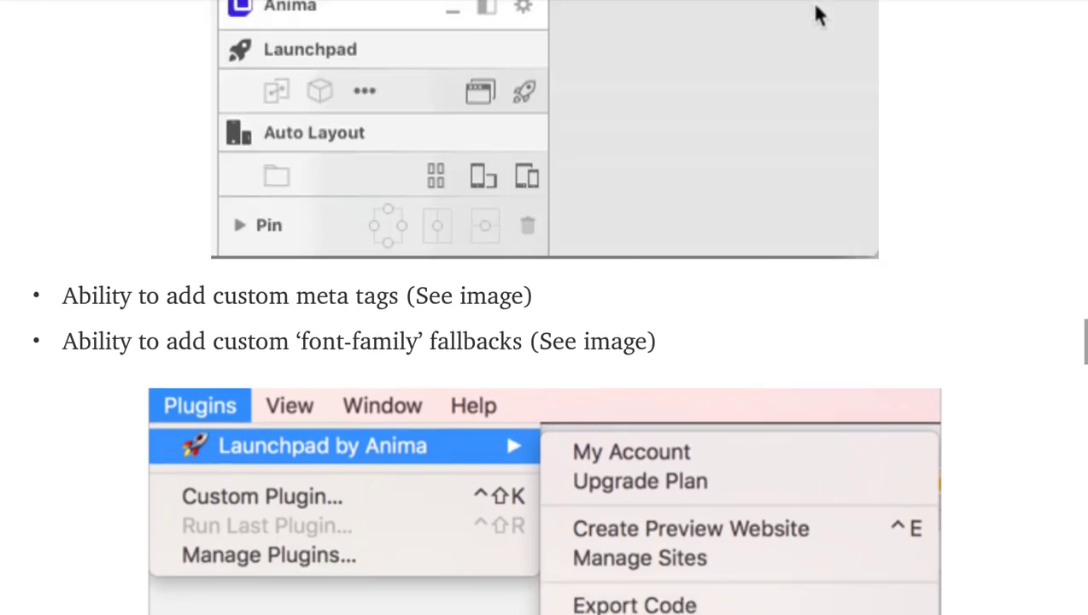
scroll(547, 342, "down", 1)
scroll(547, 342, "down", 2)
scroll(547, 342, "down", 1)
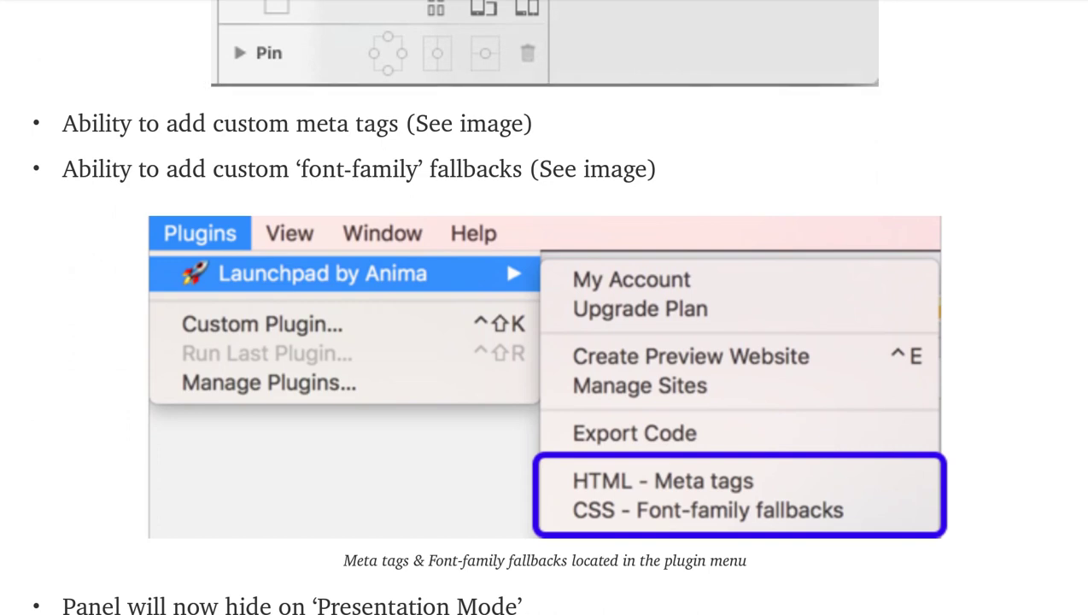
scroll(545, 307, "down", 5)
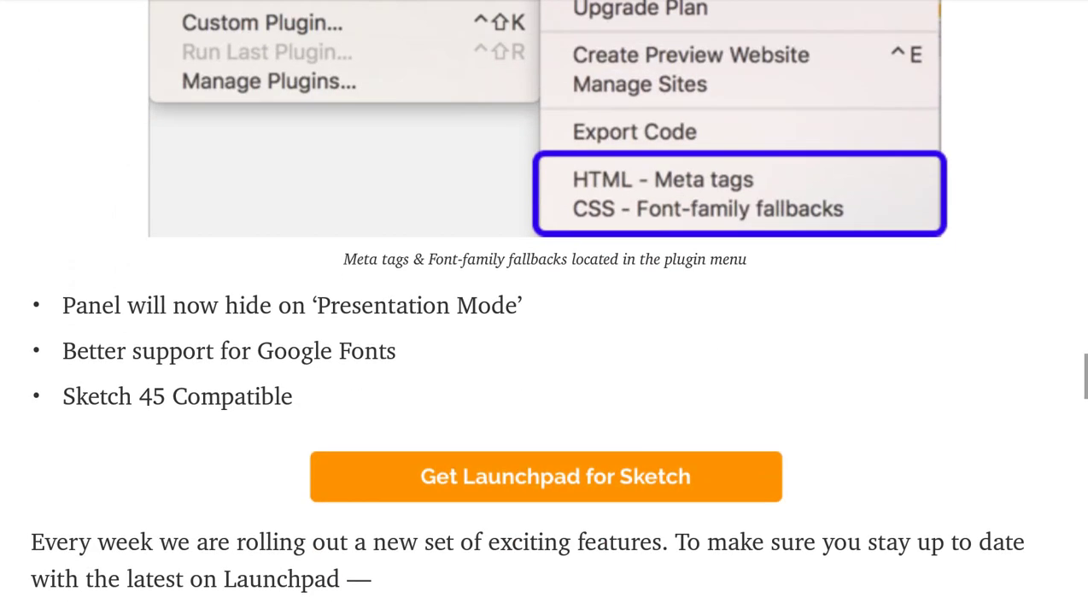
scroll(545, 308, "down", 2)
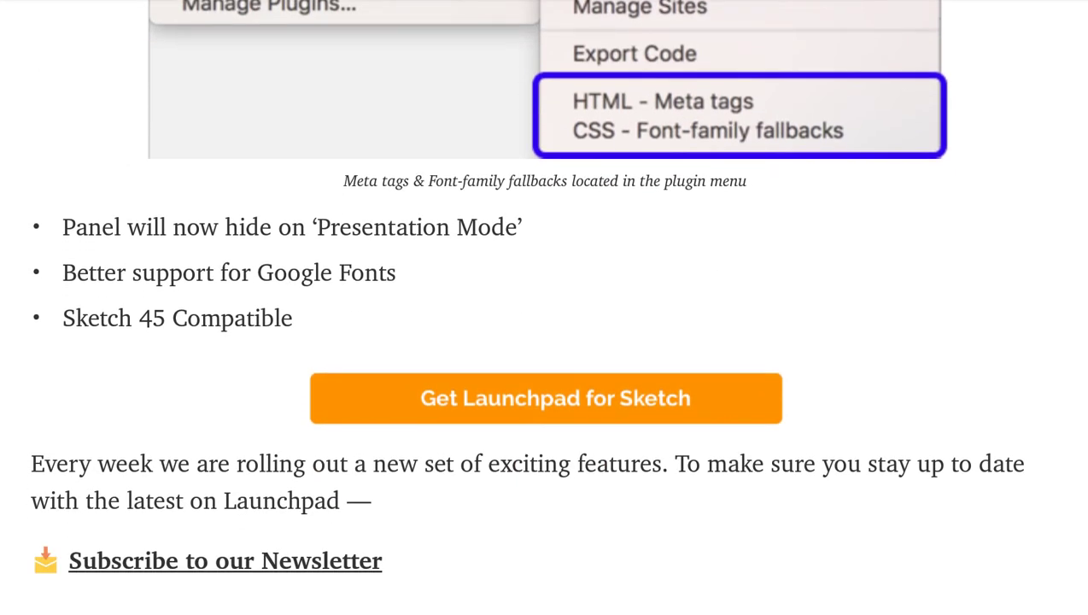
scroll(545, 307, "down", 2)
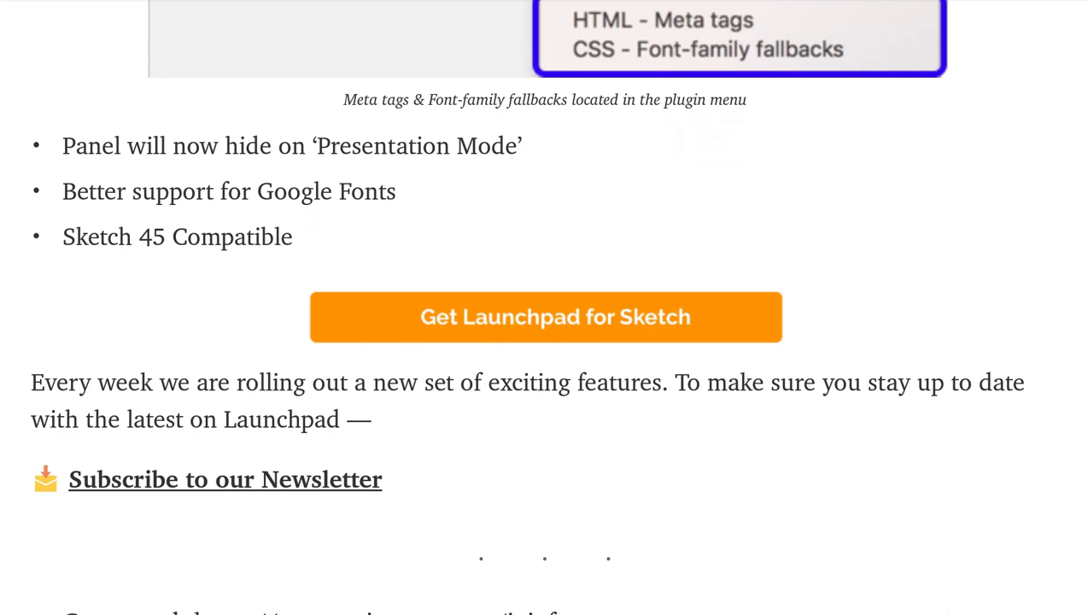
scroll(545, 308, "down", 10)
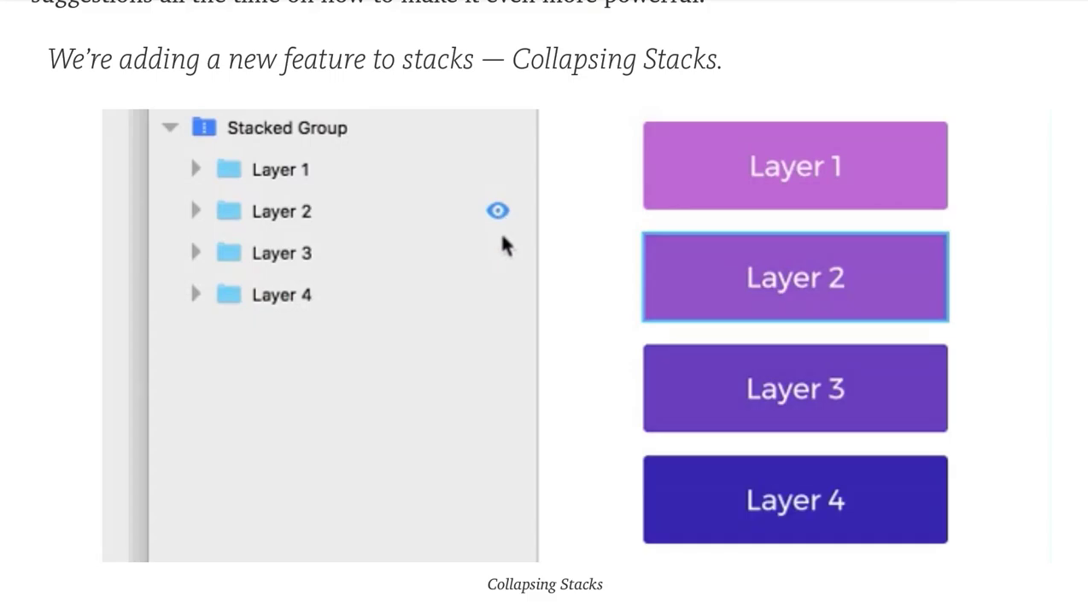